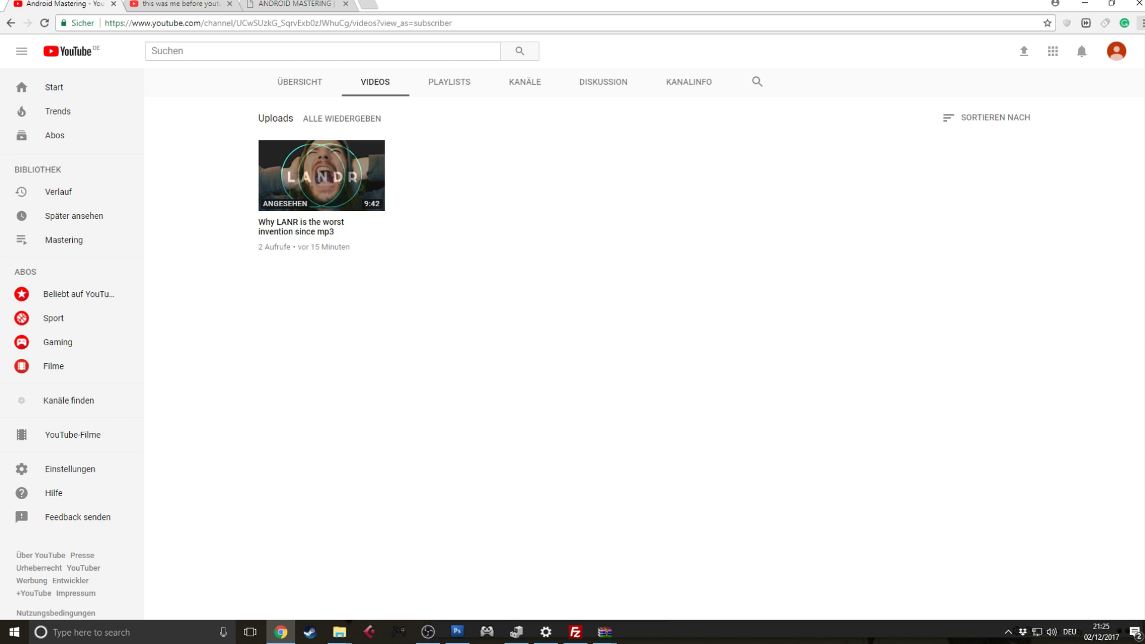
Step: Close the spare third Chrome tab and shift the OBS window further right
key("alt+Tab")
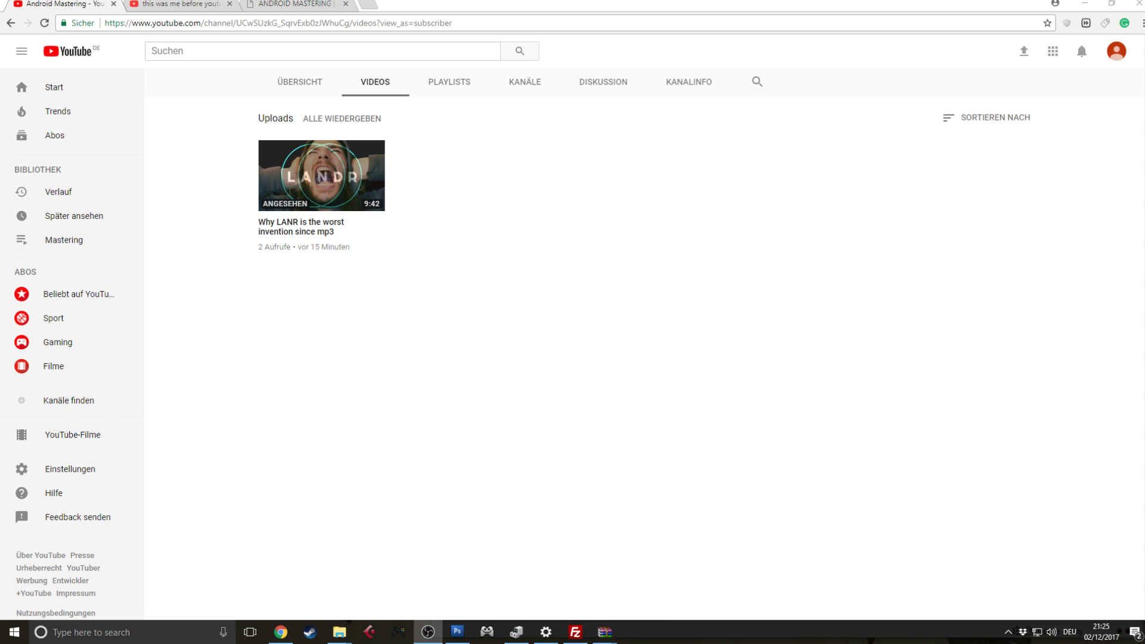
left_click(346, 5)
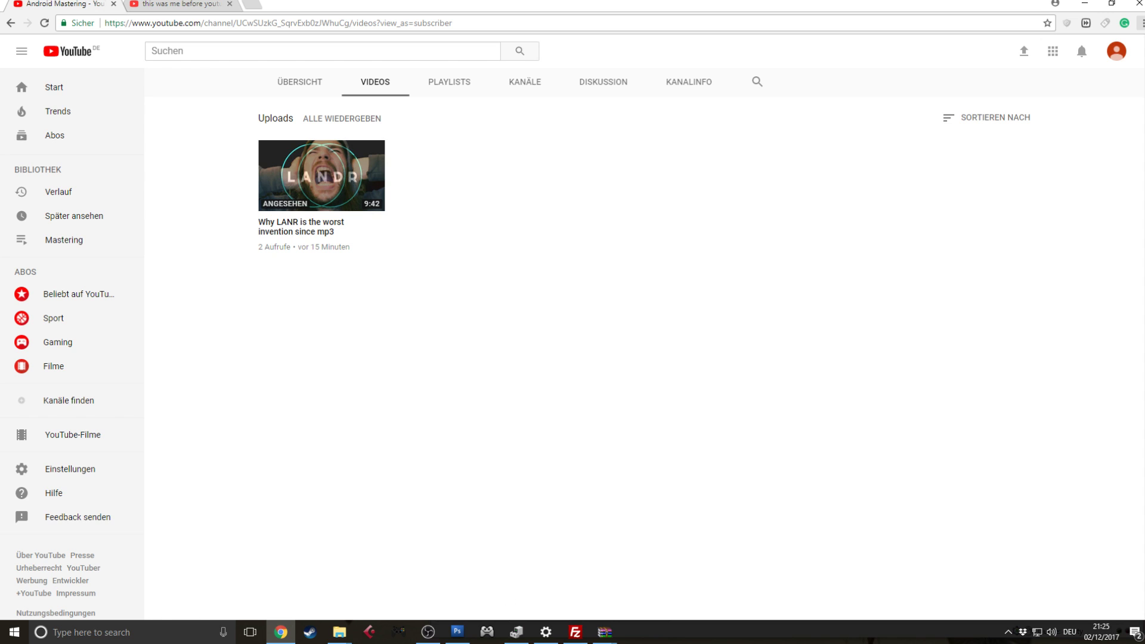
key("alt+Tab")
left_click_drag(524, 143, 671, 146)
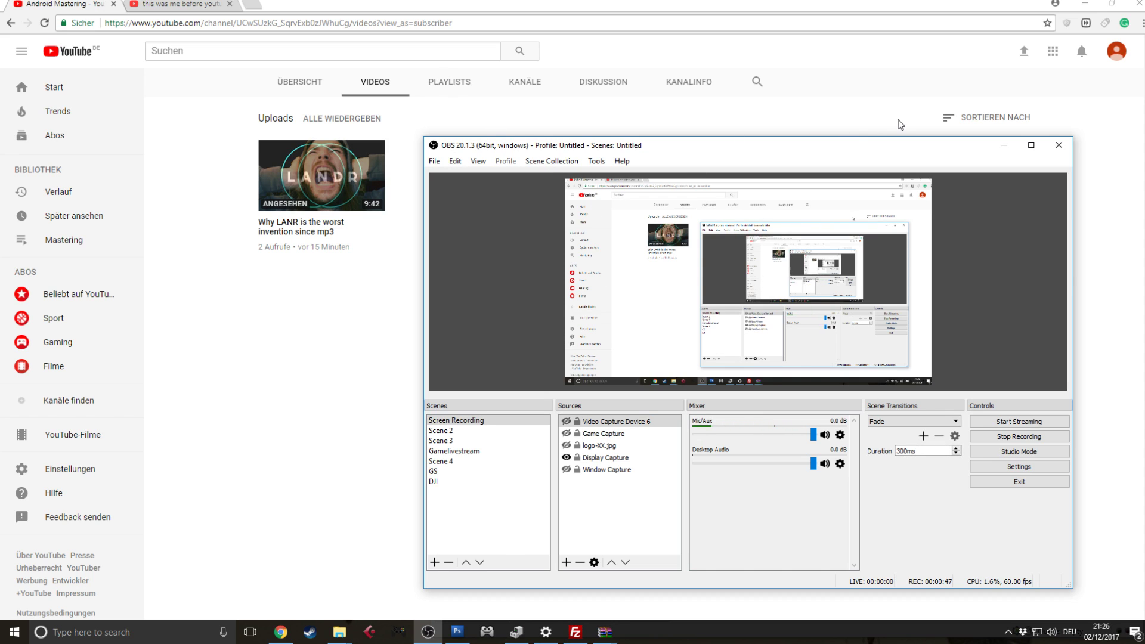
Step: Go from the account menu to Creator Studio's Livestreaming section and press Jetzt starten
left_click(1120, 56)
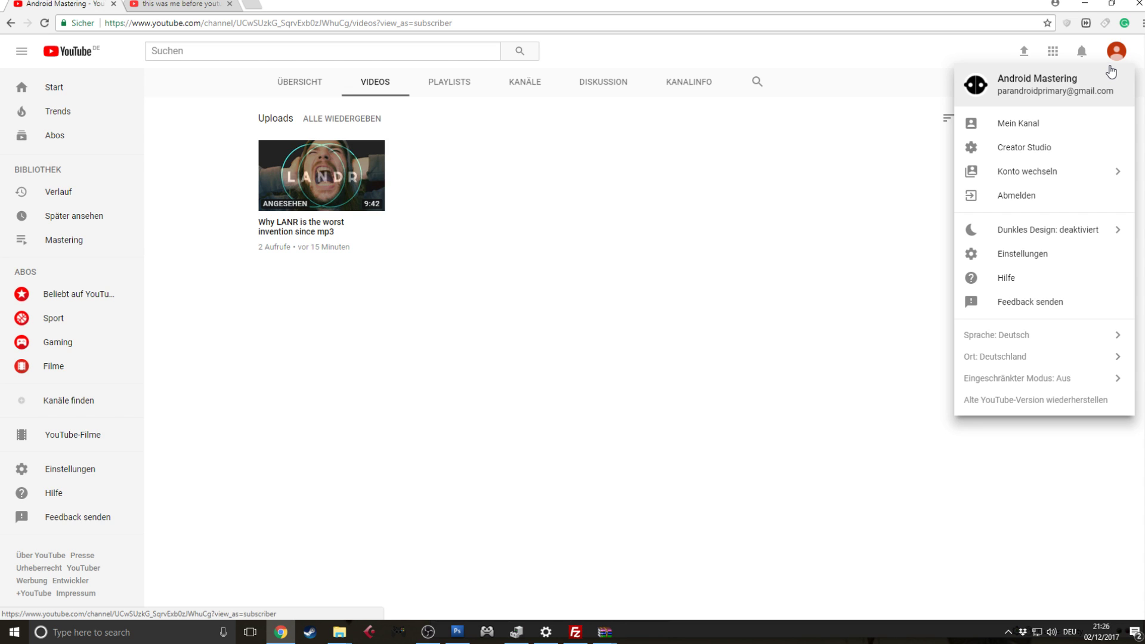
left_click(1036, 148)
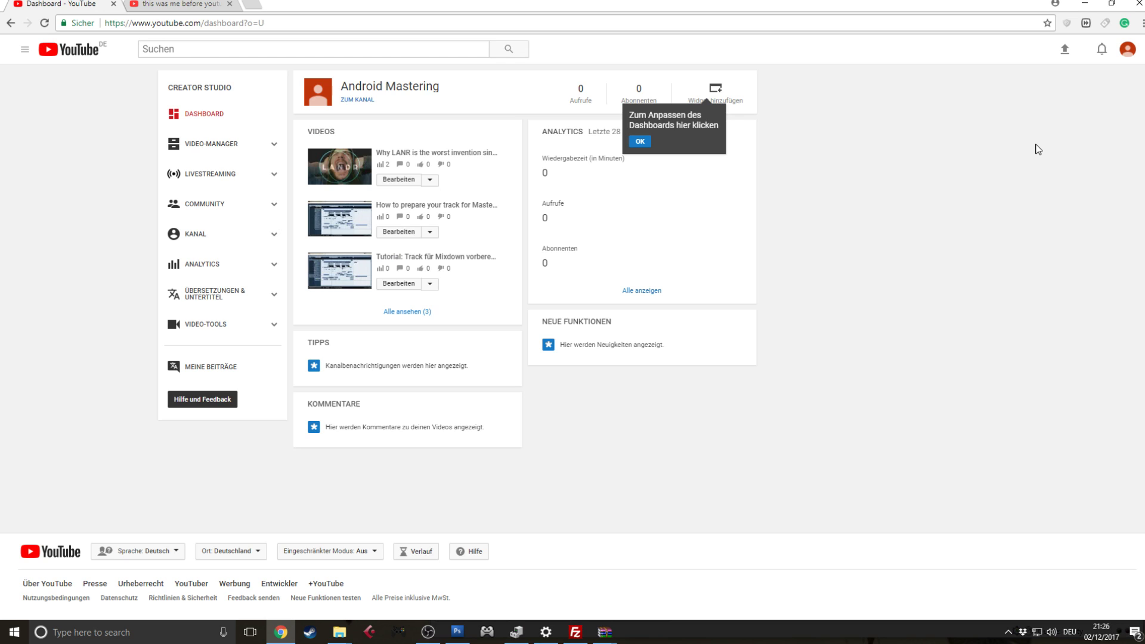
left_click(249, 174)
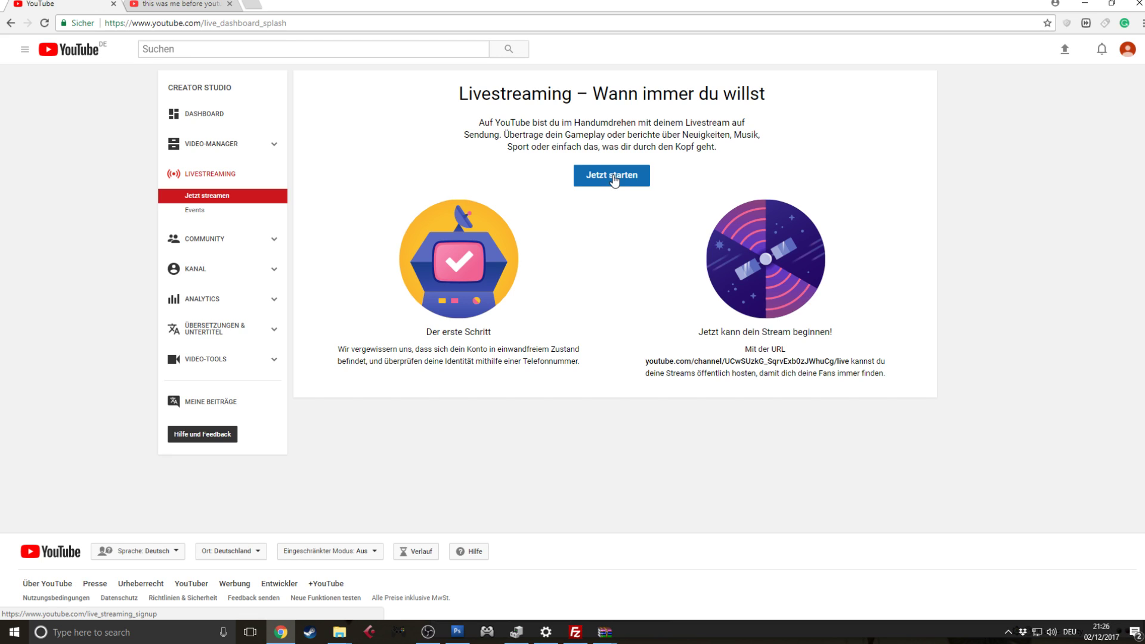
left_click(615, 180)
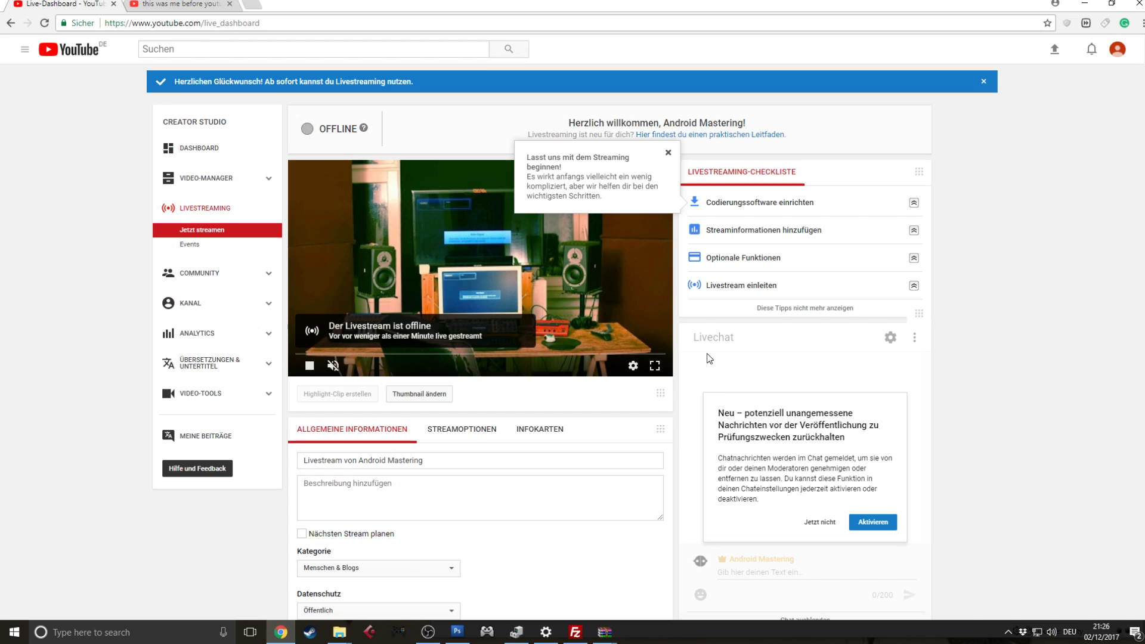
Step: Confirm the stream's Datenschutz setting stays Öffentlich (public)
left_click(456, 465)
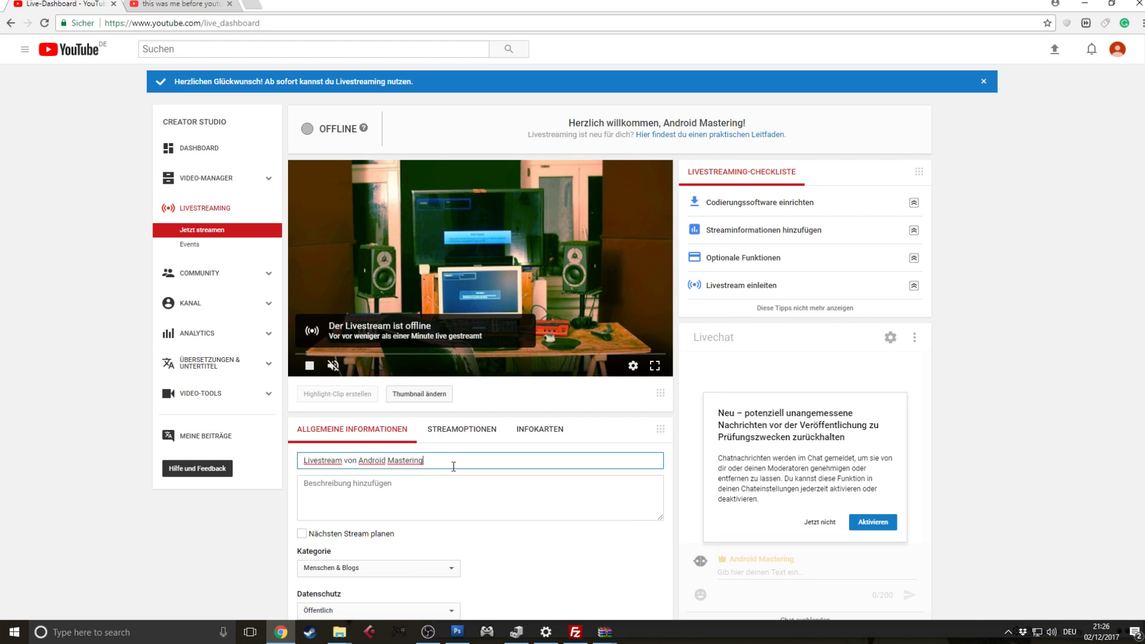
left_click(382, 508)
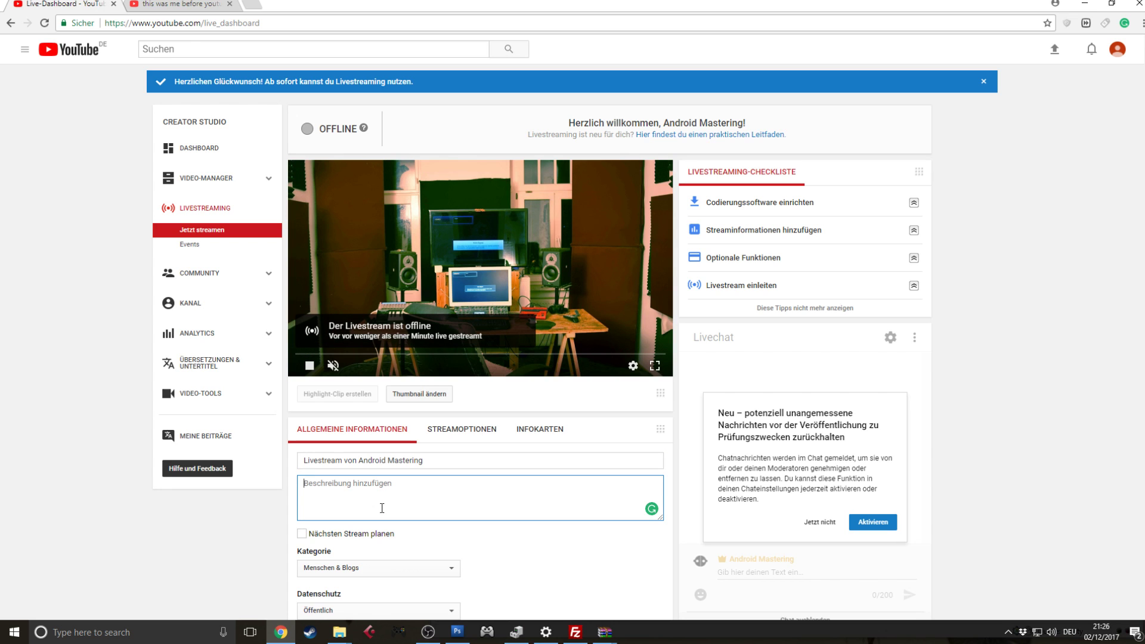
scroll(389, 511, "down", 2)
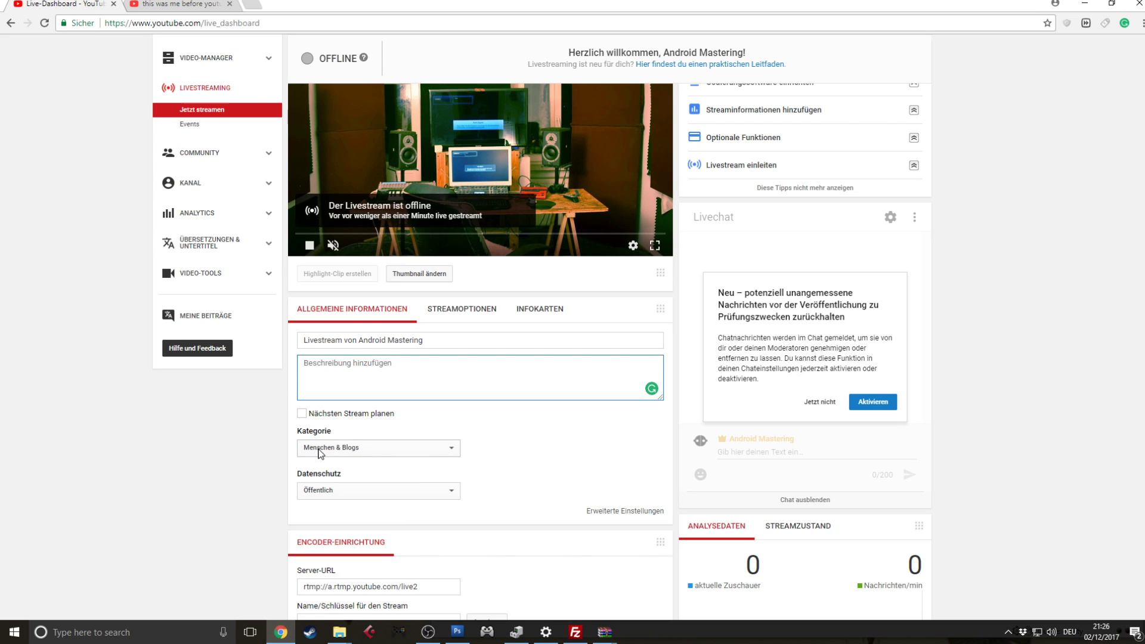
left_click(331, 492)
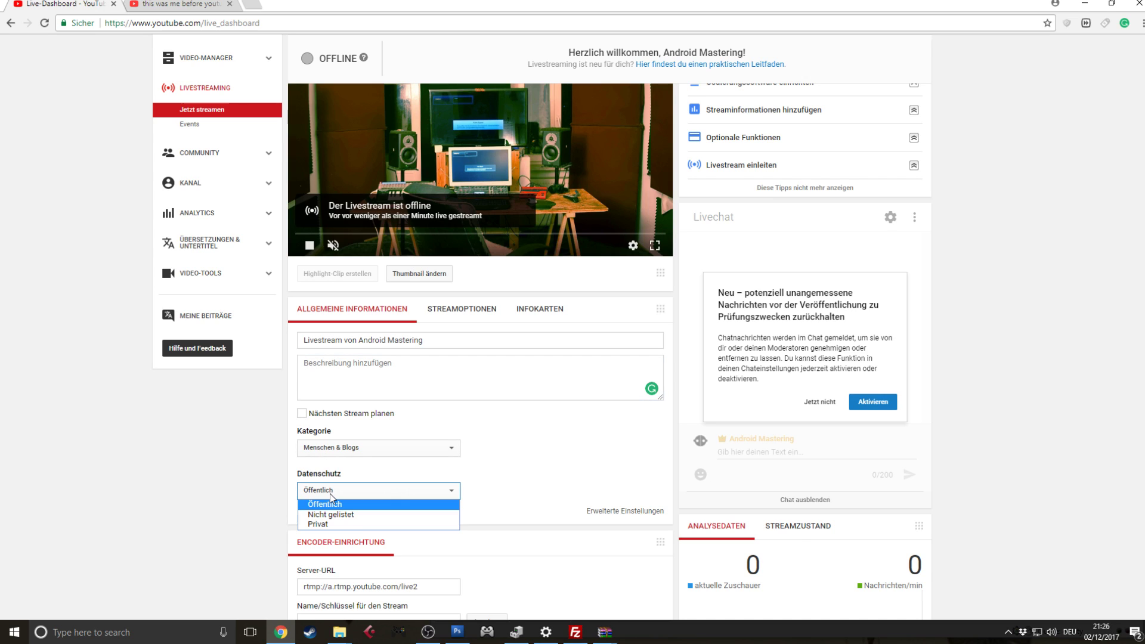
left_click(358, 461)
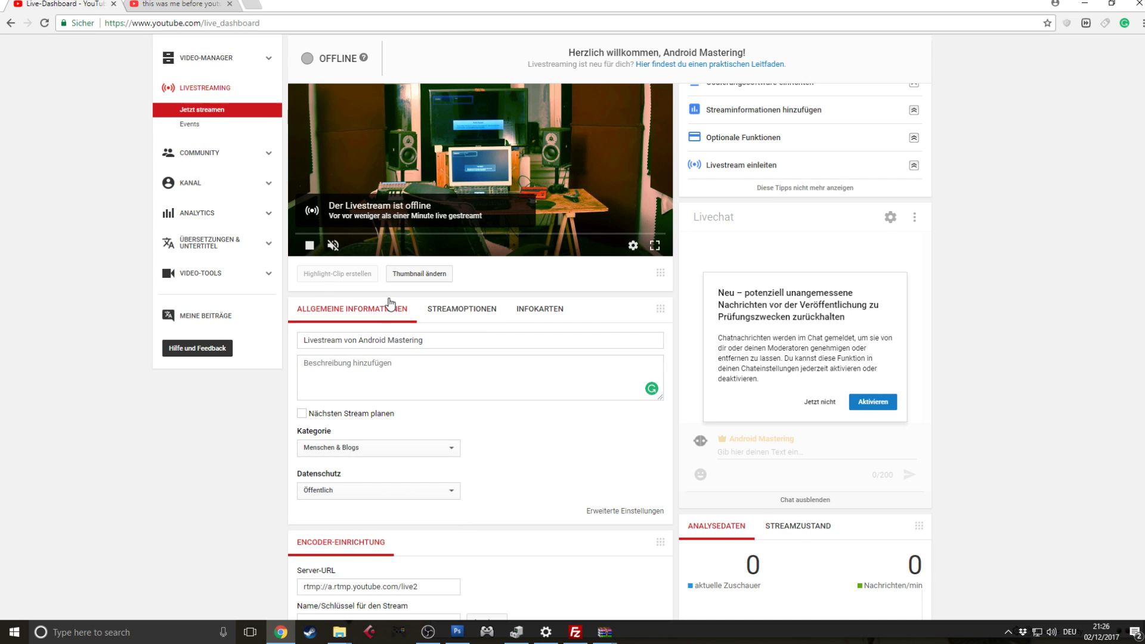
Step: Enter the stream description 'This a tutorial video ...' and let it autosave
left_click(349, 366)
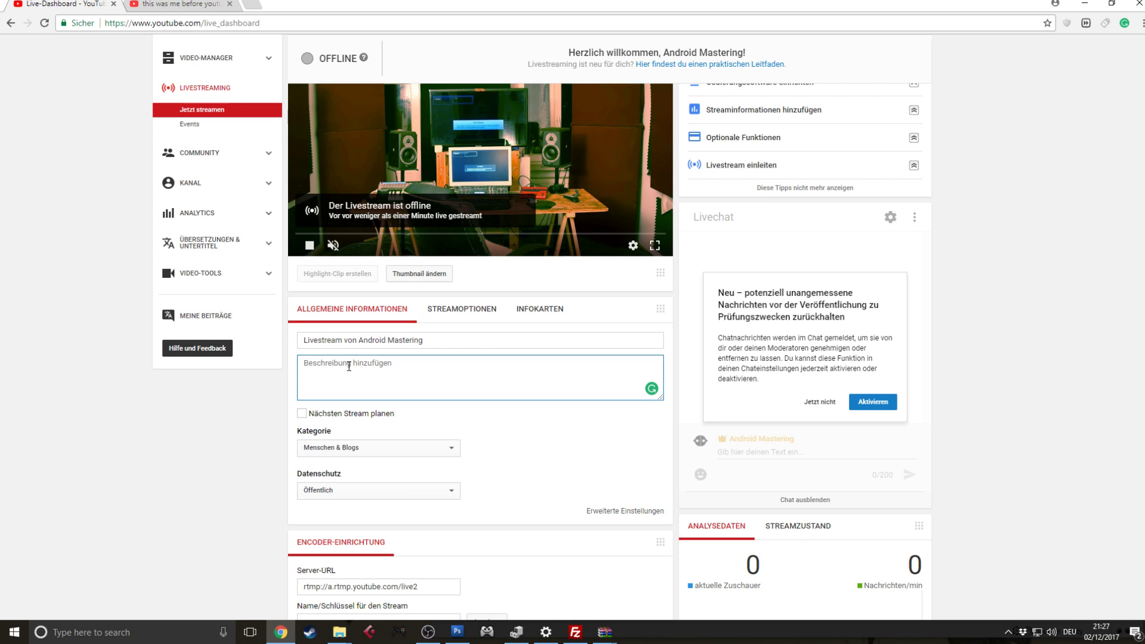
type("This a tutorial video ...")
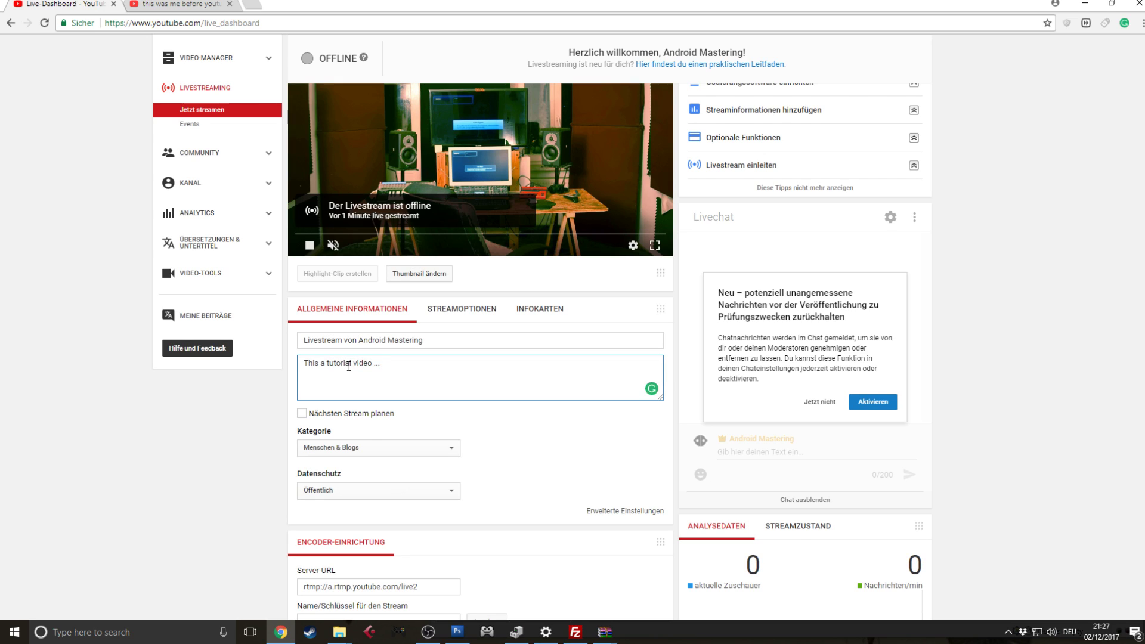
scroll(459, 324, "down", 3)
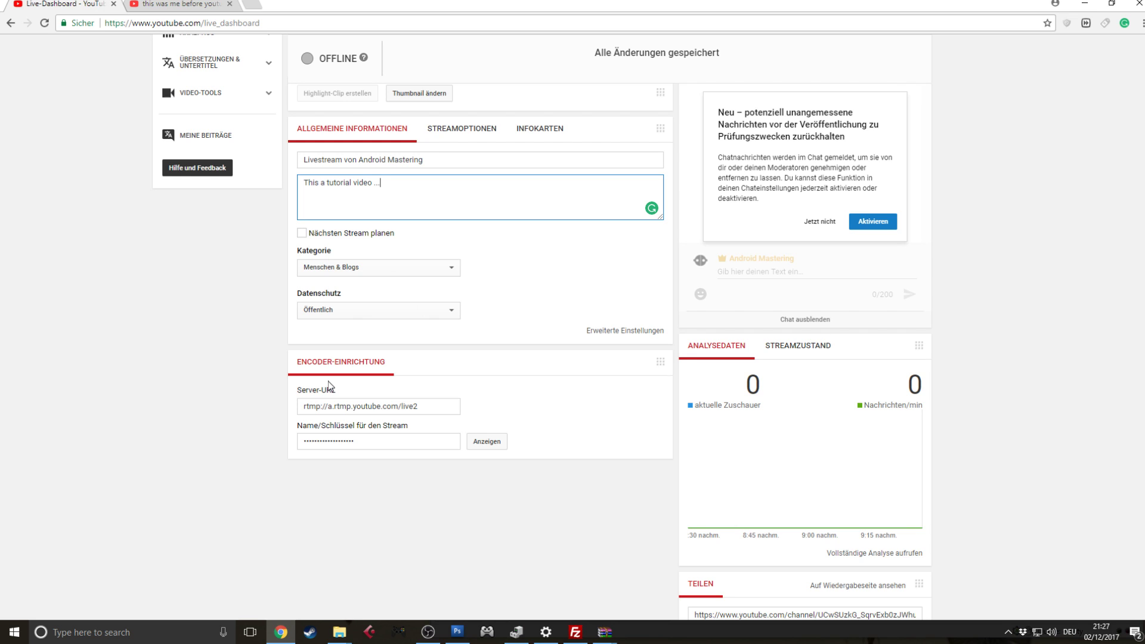
Step: Bring OBS over the dashboard, shift it up-left, and list the addable source types
left_click(428, 632)
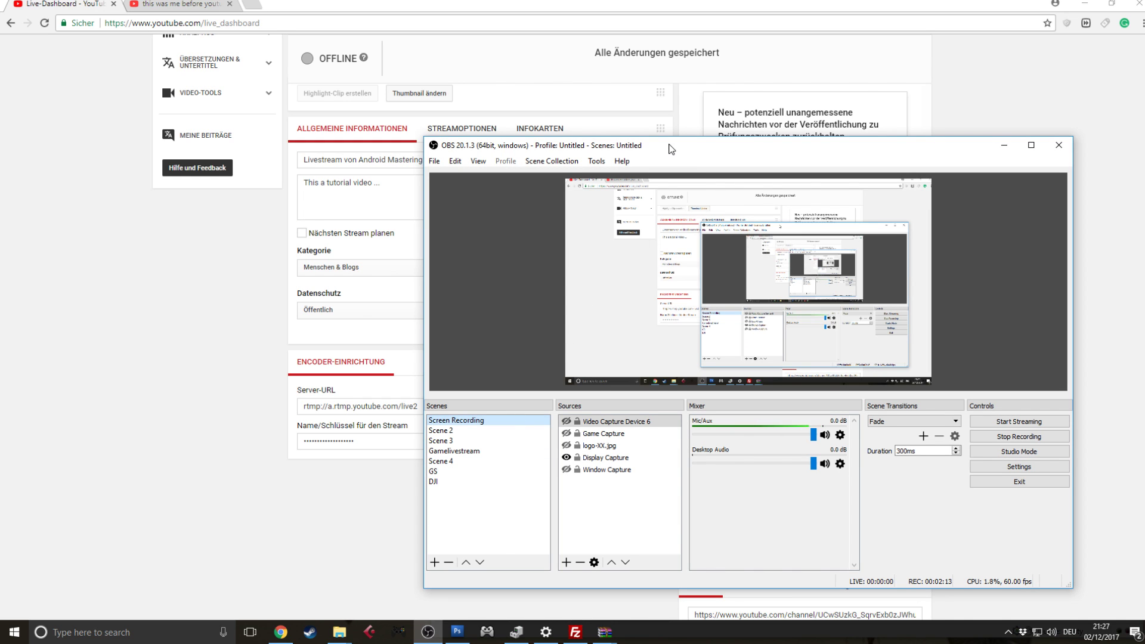
left_click_drag(665, 143, 530, 121)
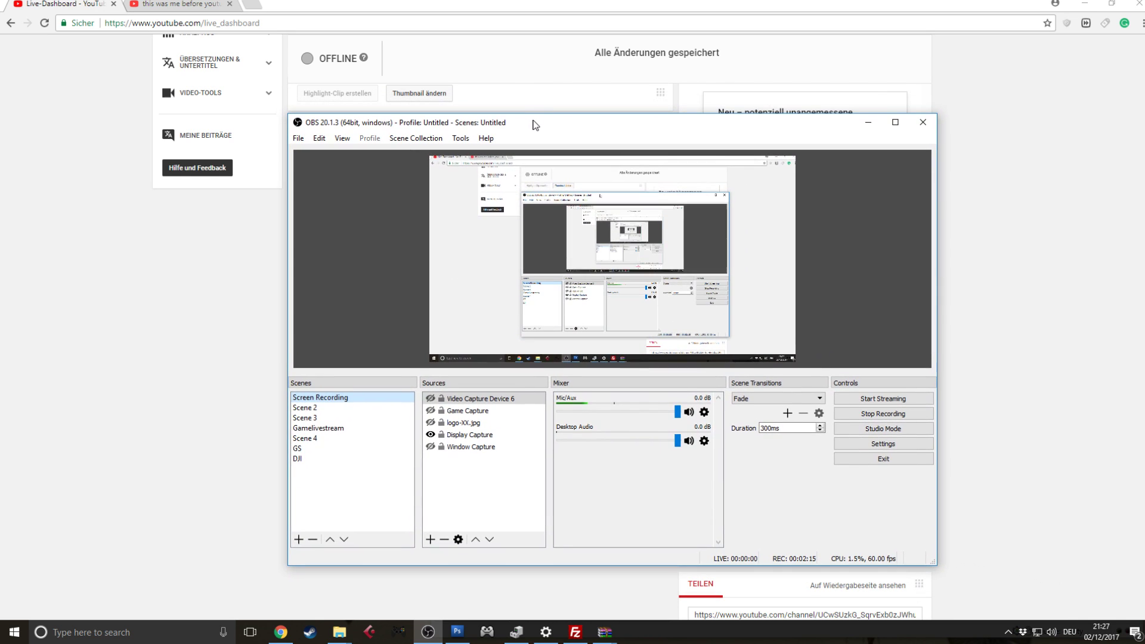
left_click(466, 486)
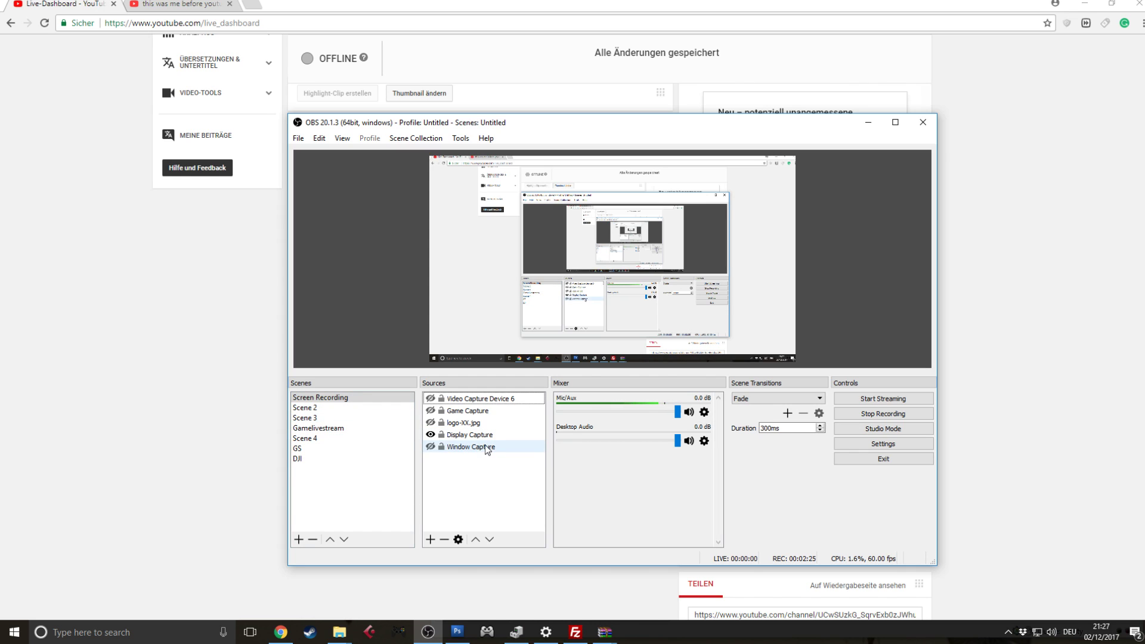
left_click(432, 541)
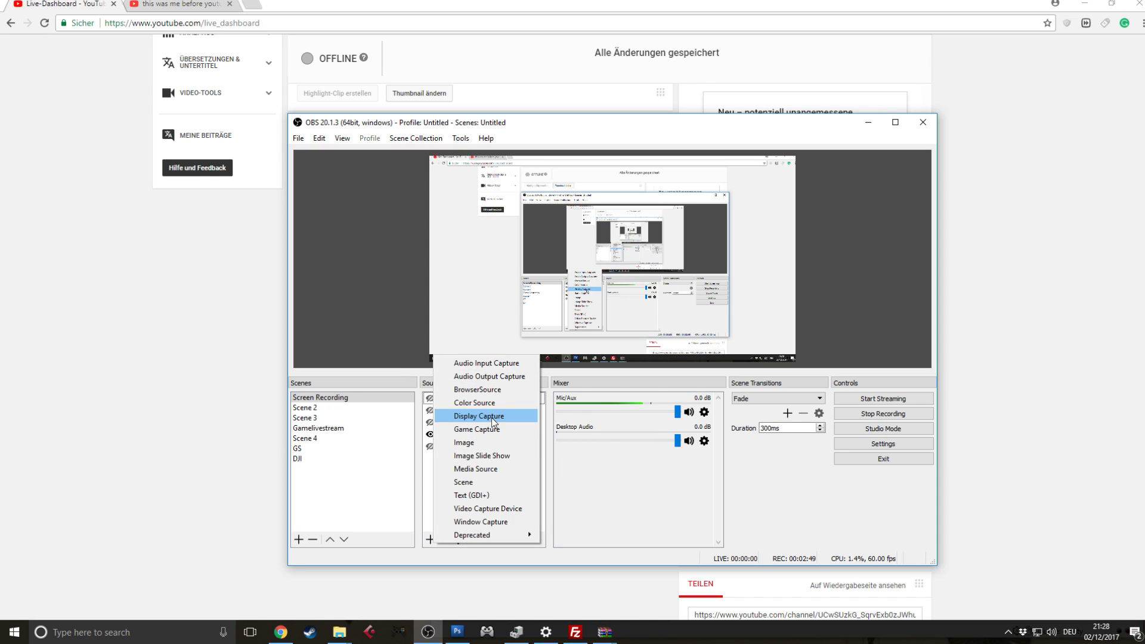
Step: Keep the Display Capture source set to Display 0 and confirm its properties
key("Escape")
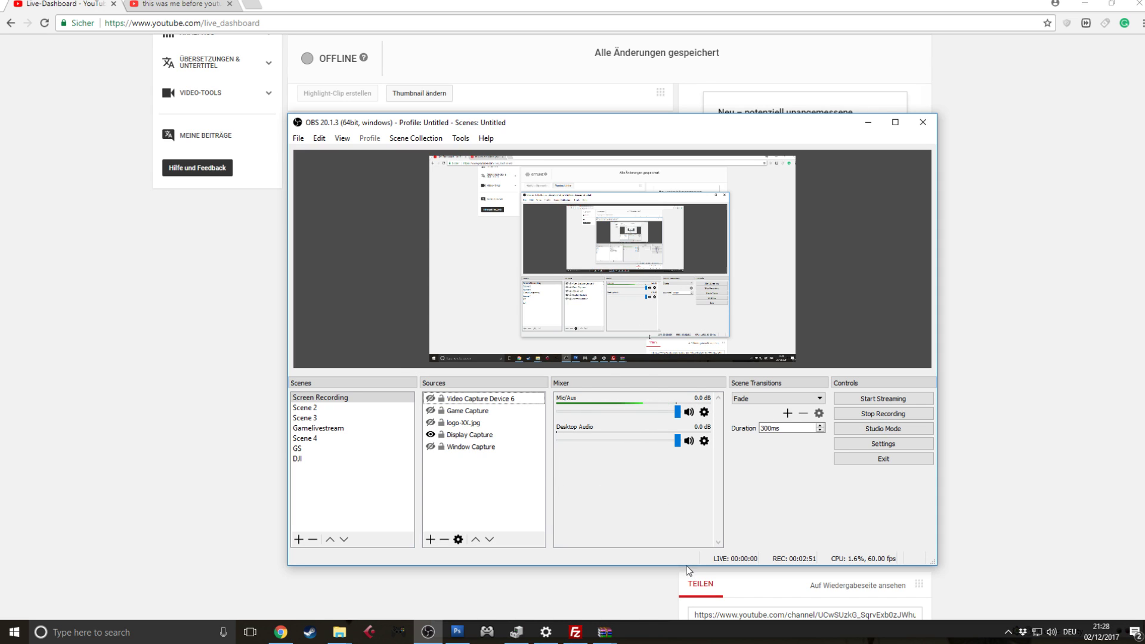
left_click(480, 436)
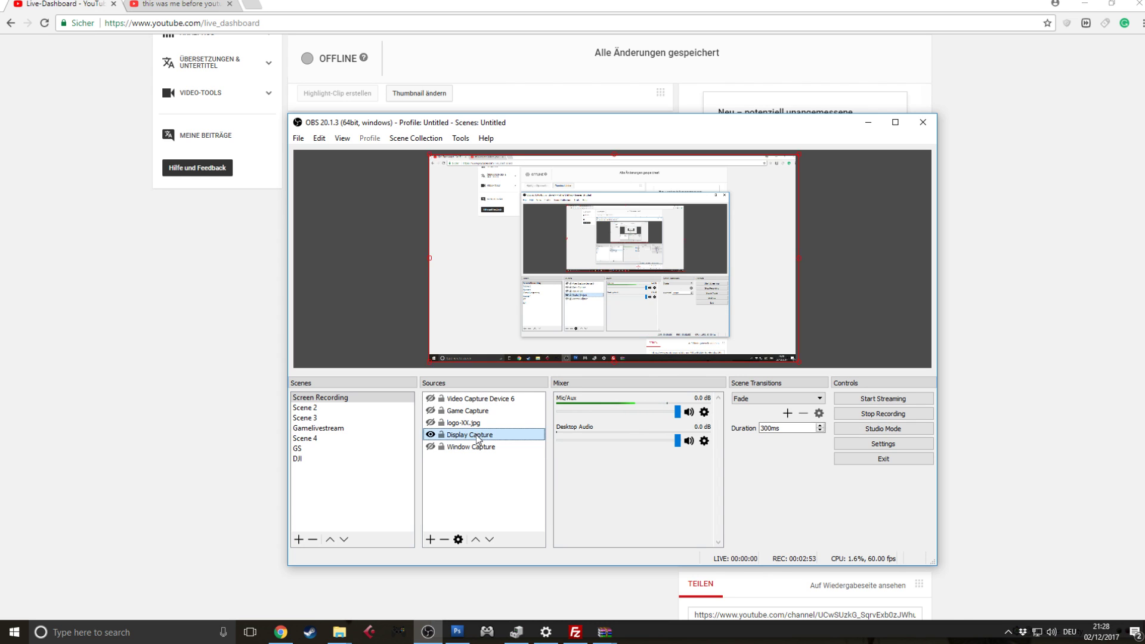
double_click(478, 440)
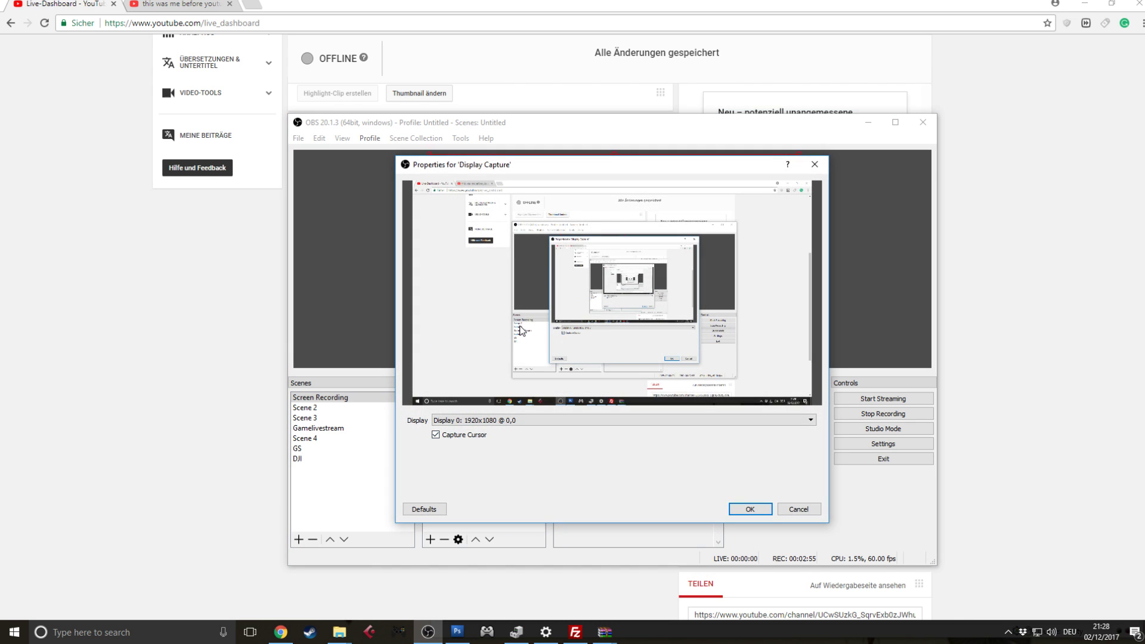
left_click(486, 421)
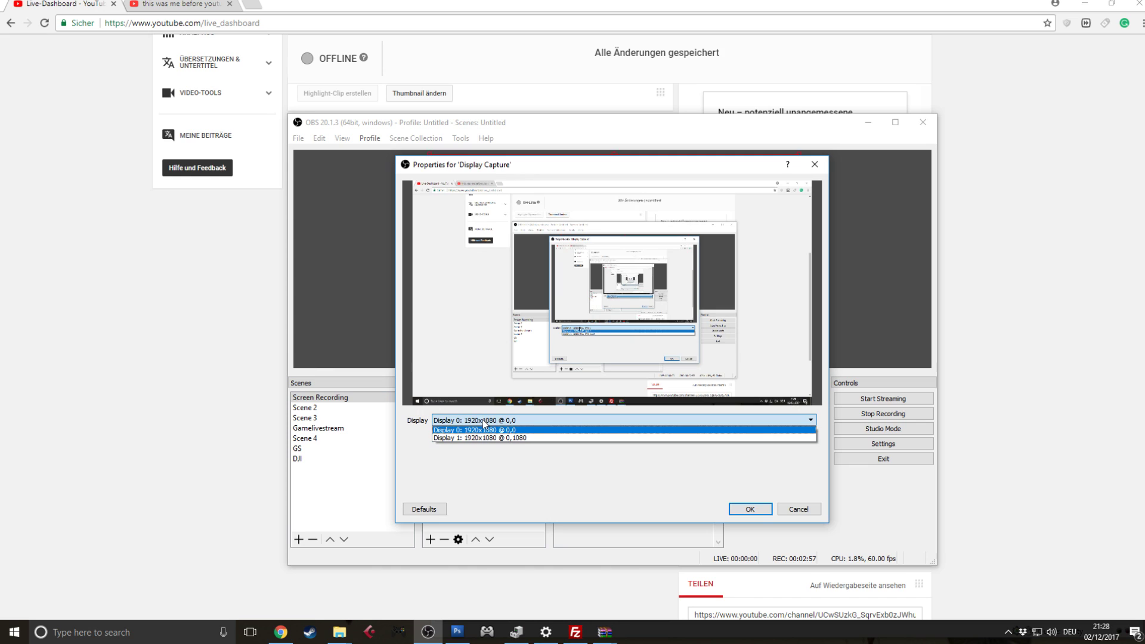
left_click(486, 428)
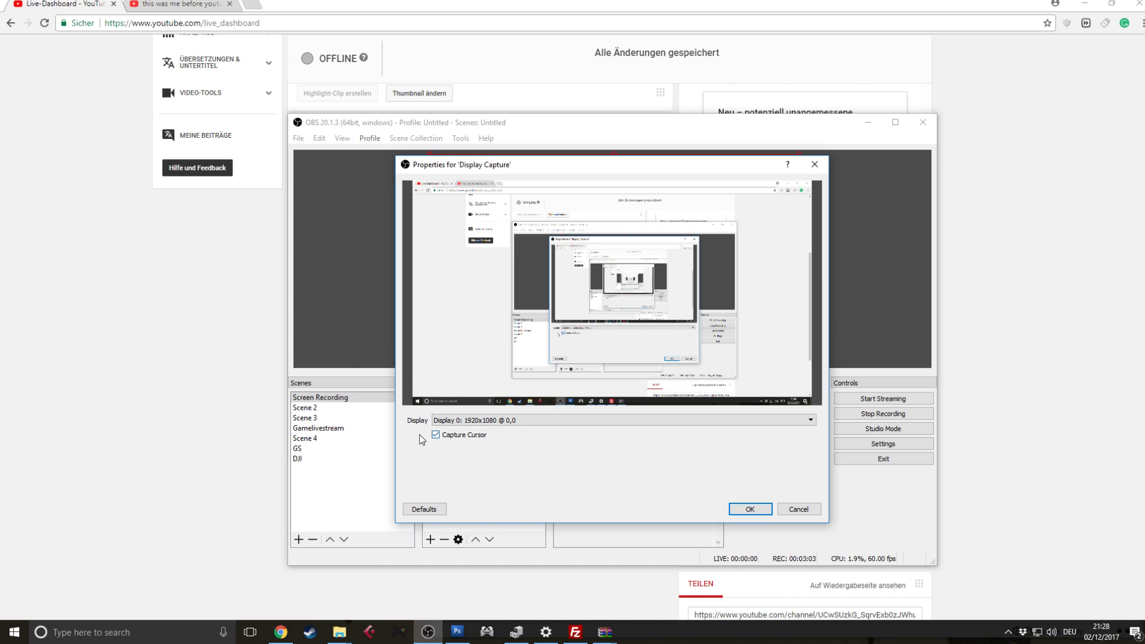
left_click(739, 509)
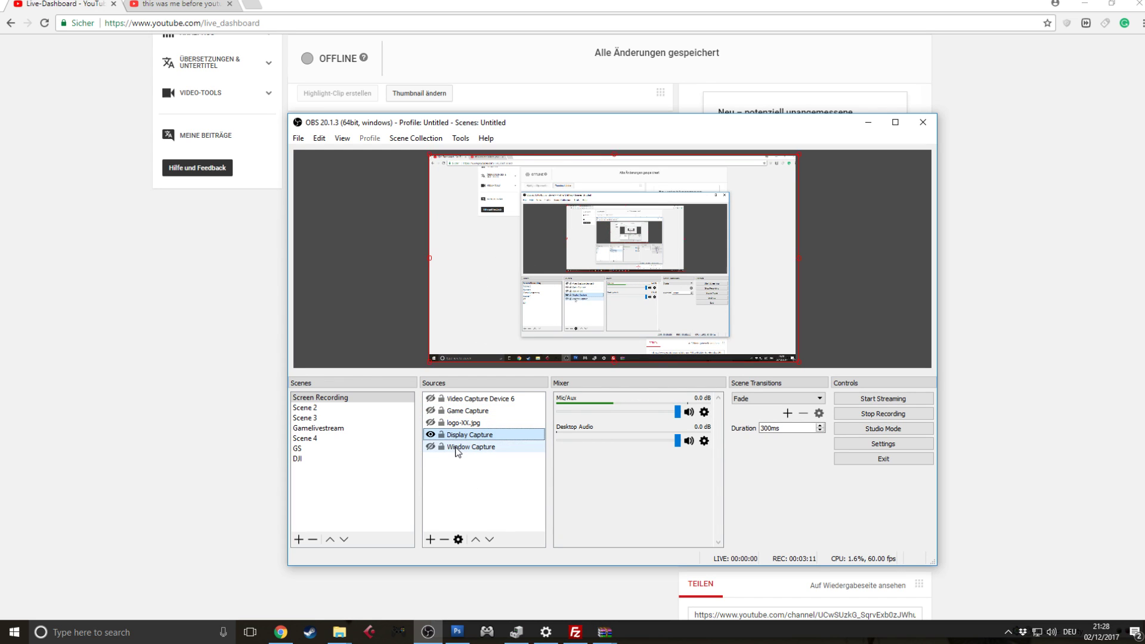
Step: Toggle the logo-XX.jpg image visible and then hidden again
left_click(468, 410)
left_click(430, 422)
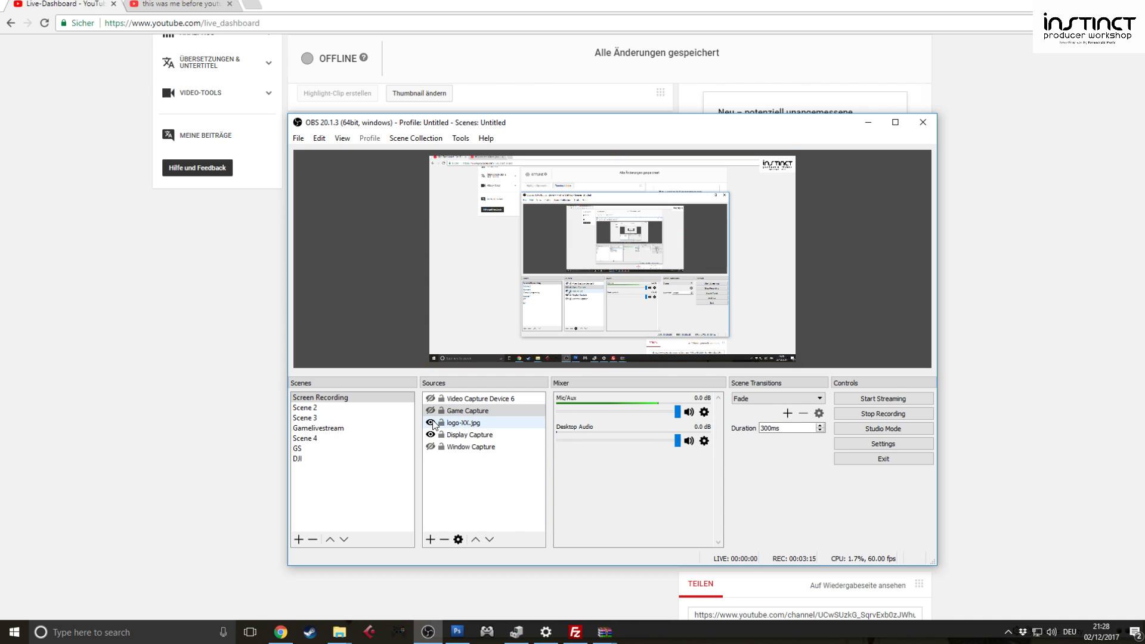
left_click(430, 423)
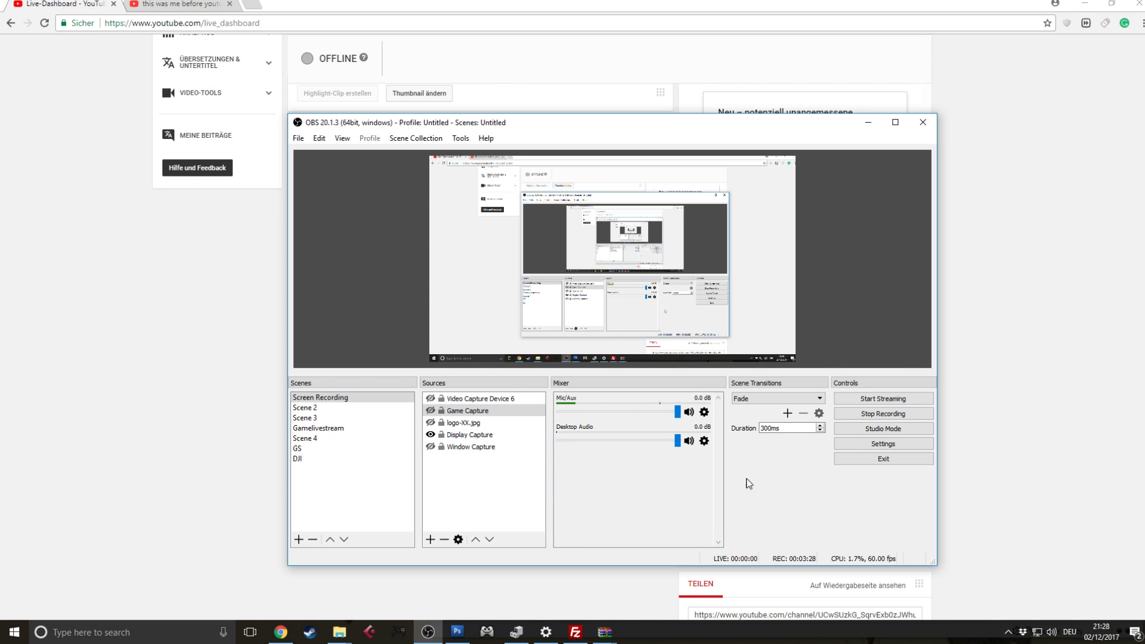
Step: In OBS Stream settings, choose YouTube / YouTube Gaming with the Primary YouTube ingest server
left_click(870, 441)
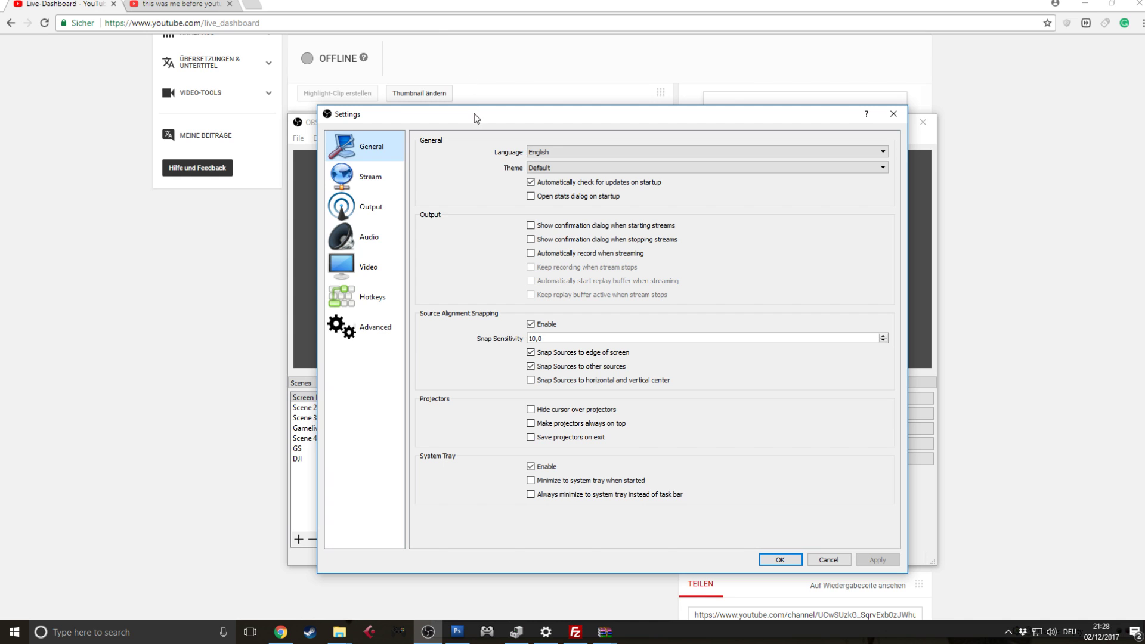
left_click_drag(476, 117, 645, 108)
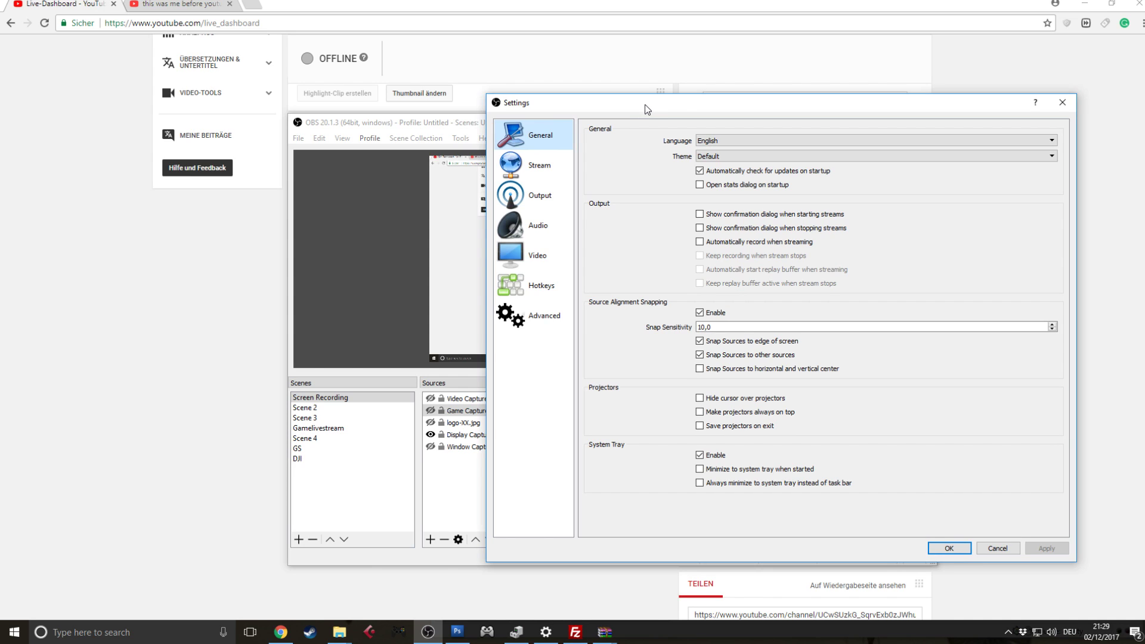
left_click(546, 164)
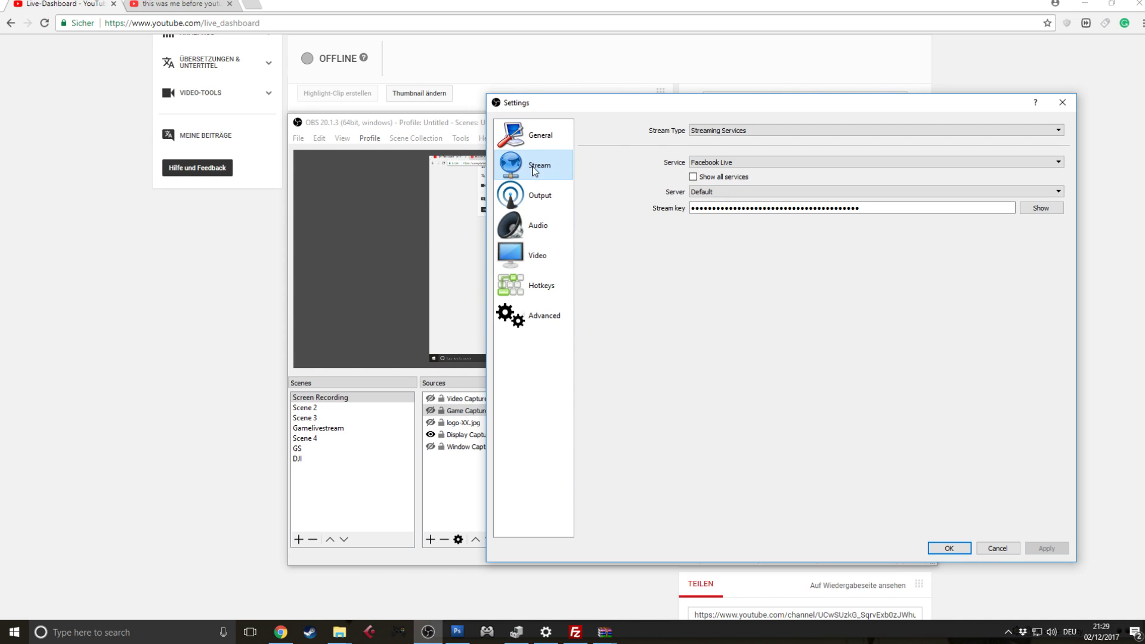
left_click(745, 162)
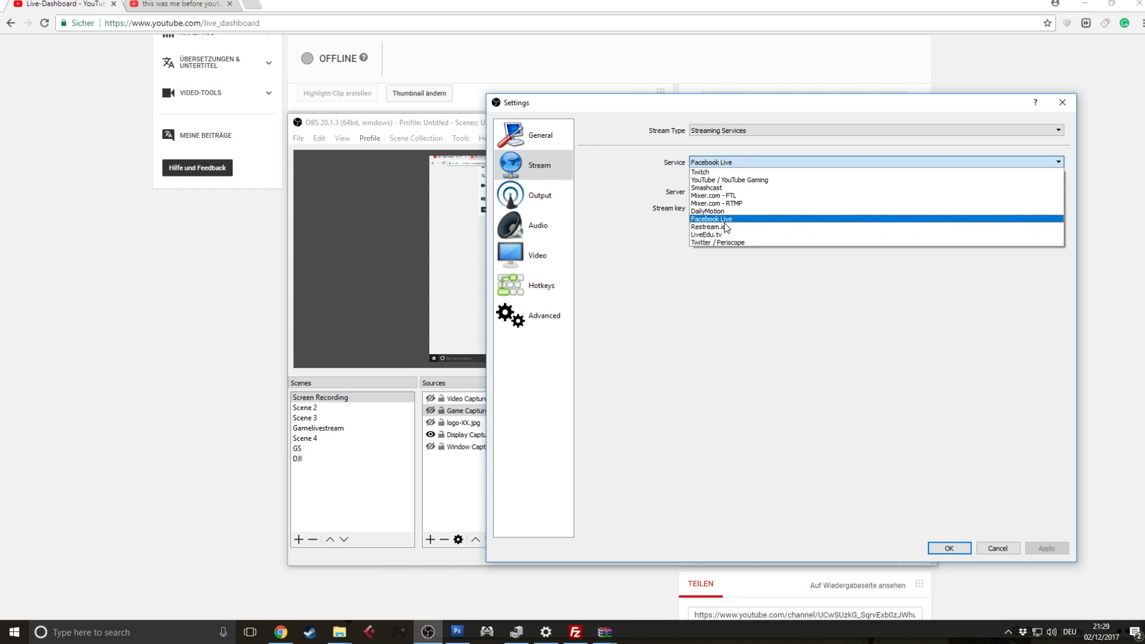
left_click(736, 180)
left_click(733, 131)
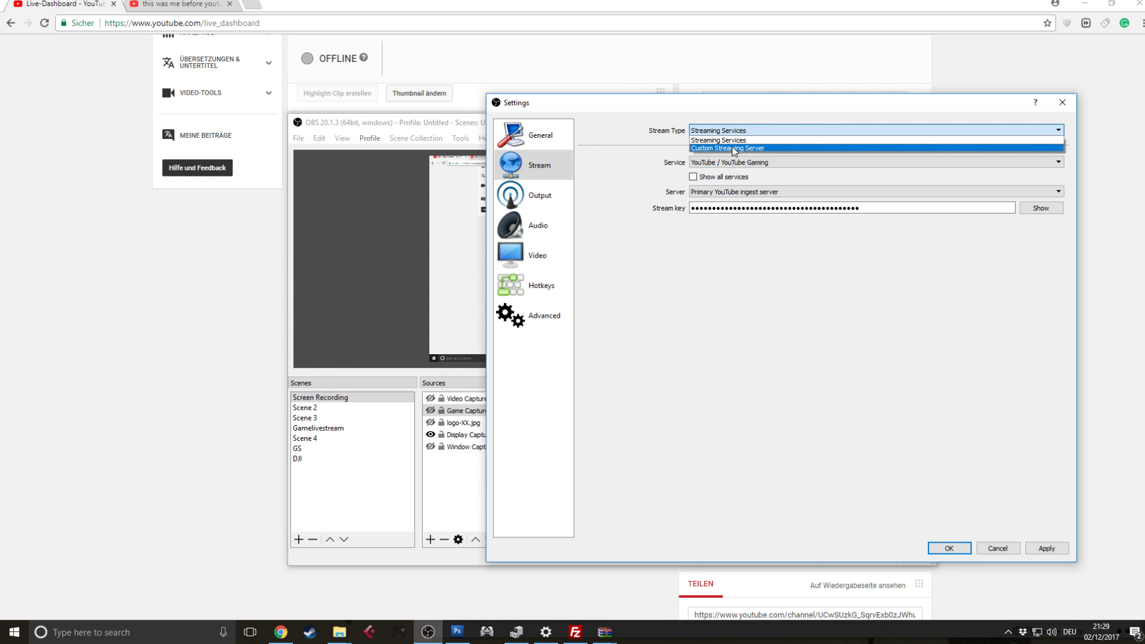
left_click(740, 140)
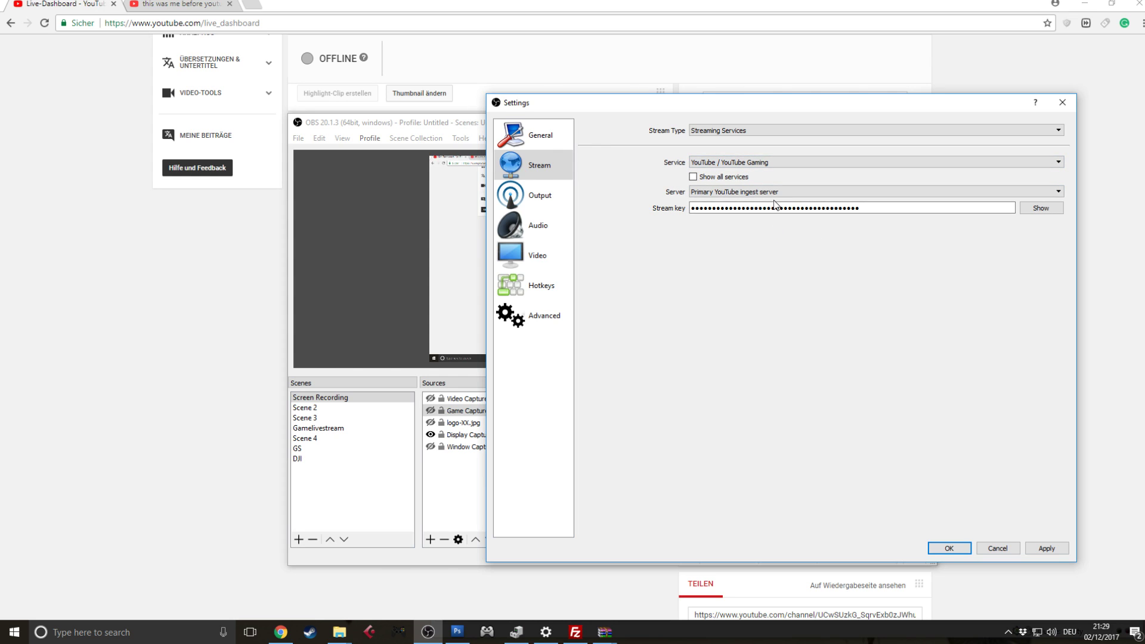
left_click(740, 192)
left_click(737, 201)
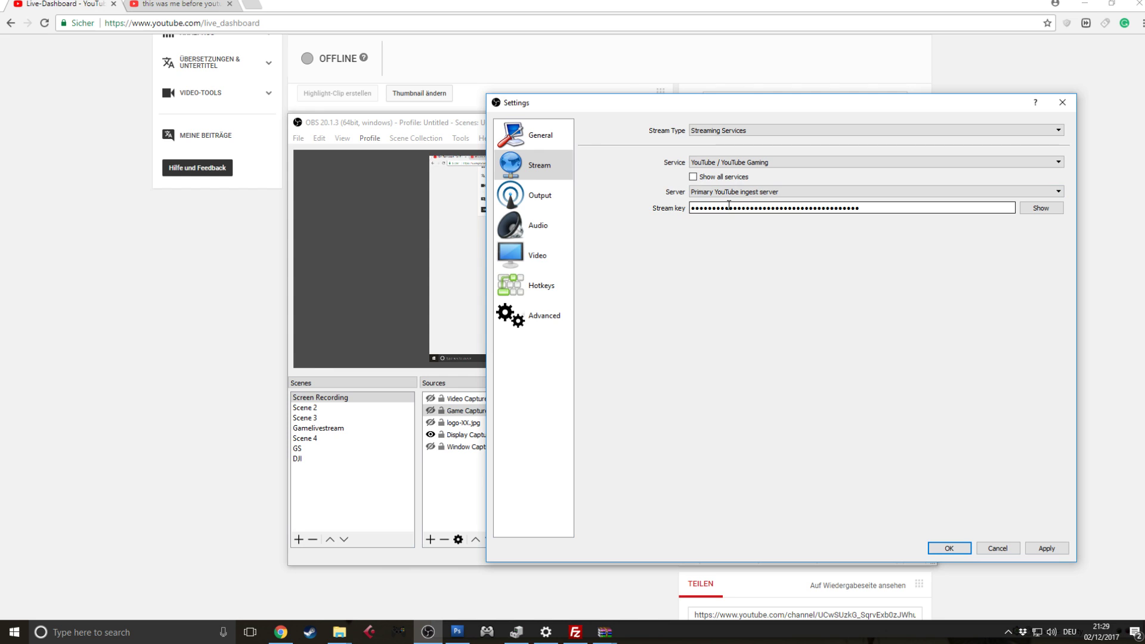
Step: Copy the stream key from the Live Dashboard, then drag Chrome down out of the way
left_click(185, 281)
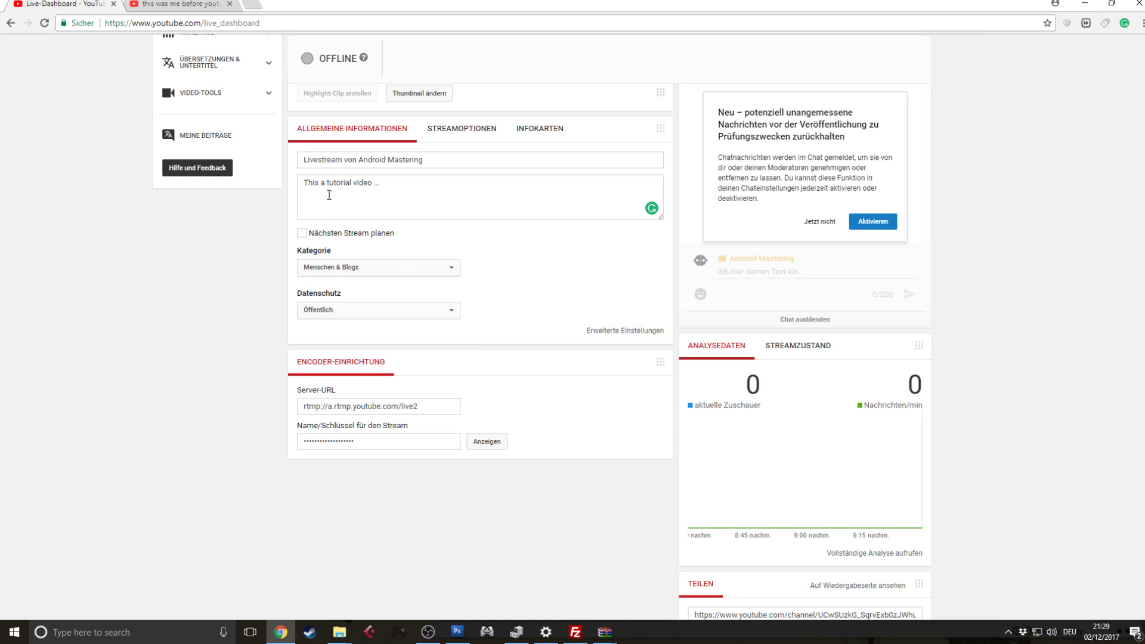
double_click(329, 442)
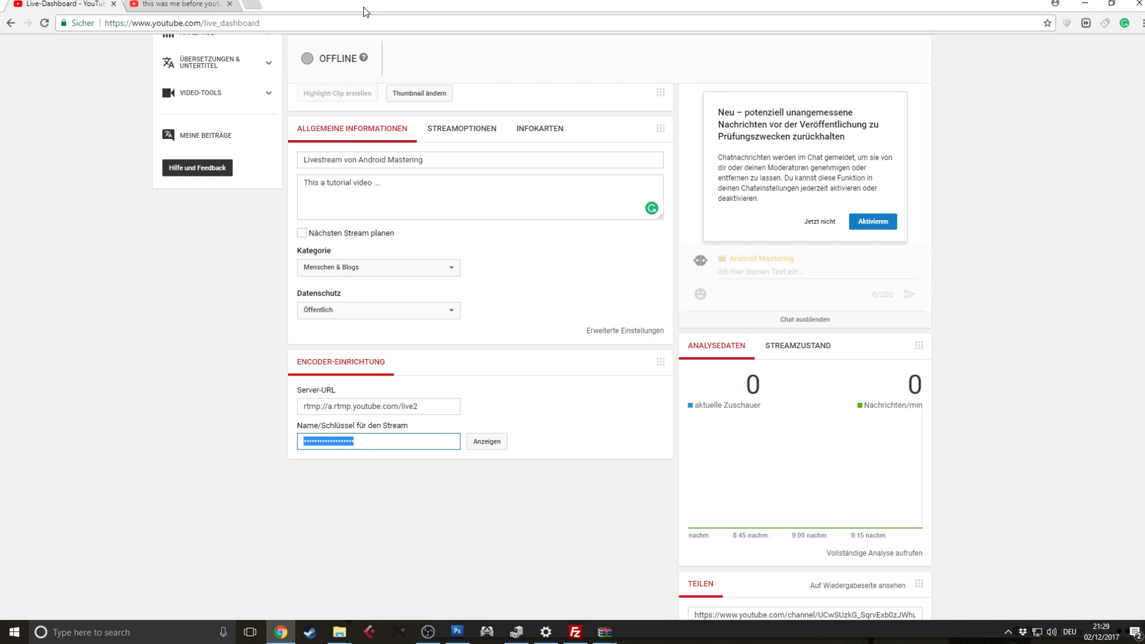
left_click_drag(367, 7, 399, 641)
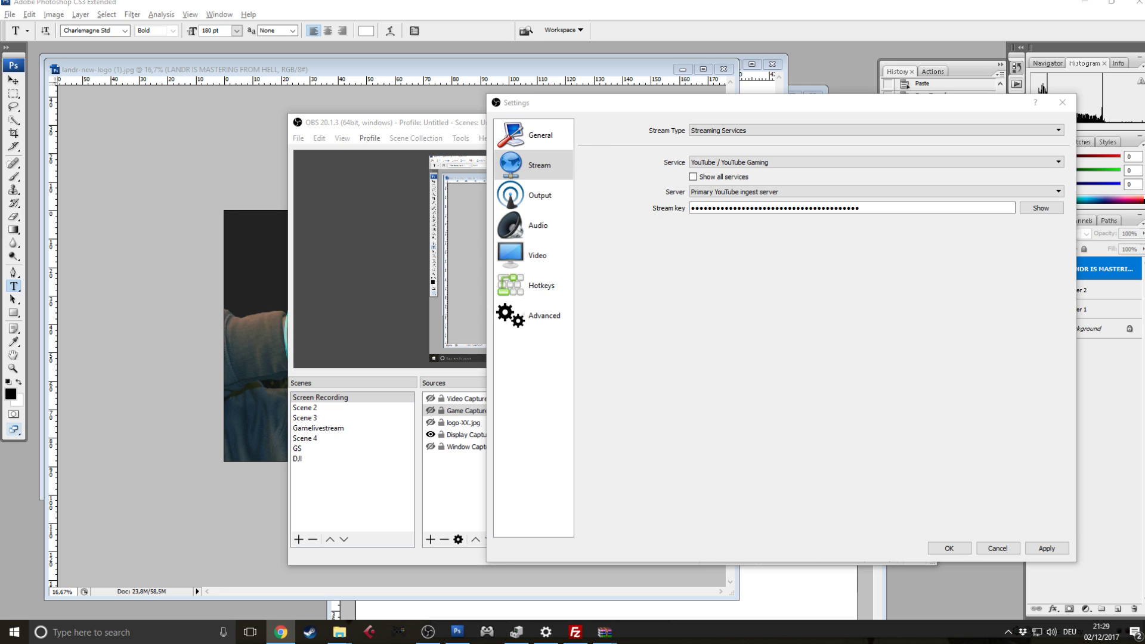
Step: Replace OBS's stored stream key with the pasted YouTube key, then apply and save
left_click(870, 209)
key("ctrl+a")
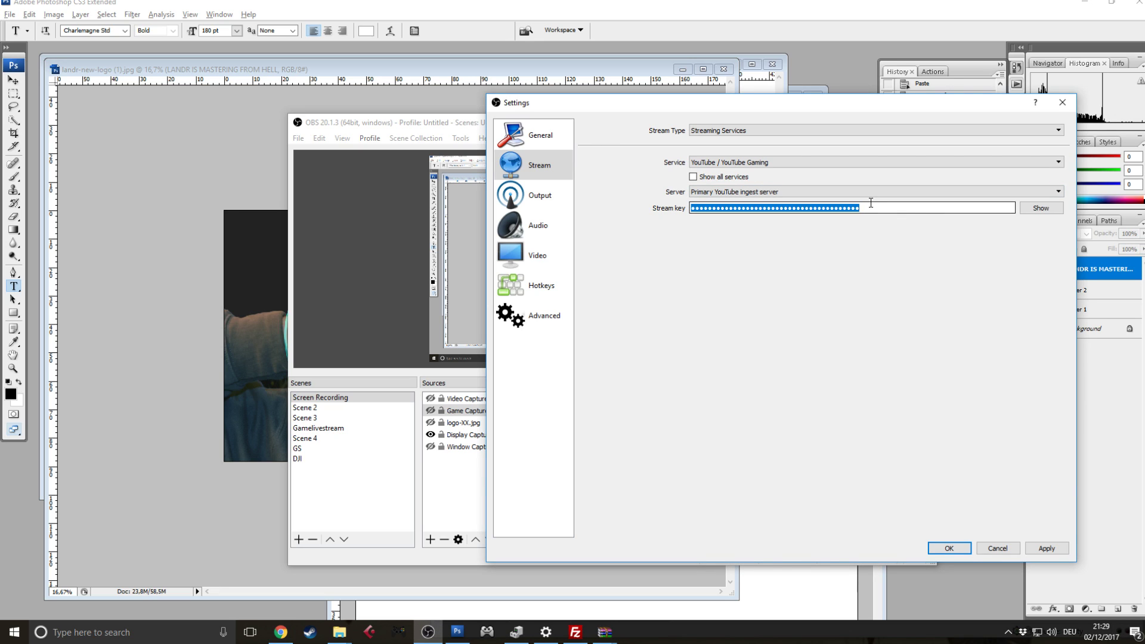
key("ctrl+v")
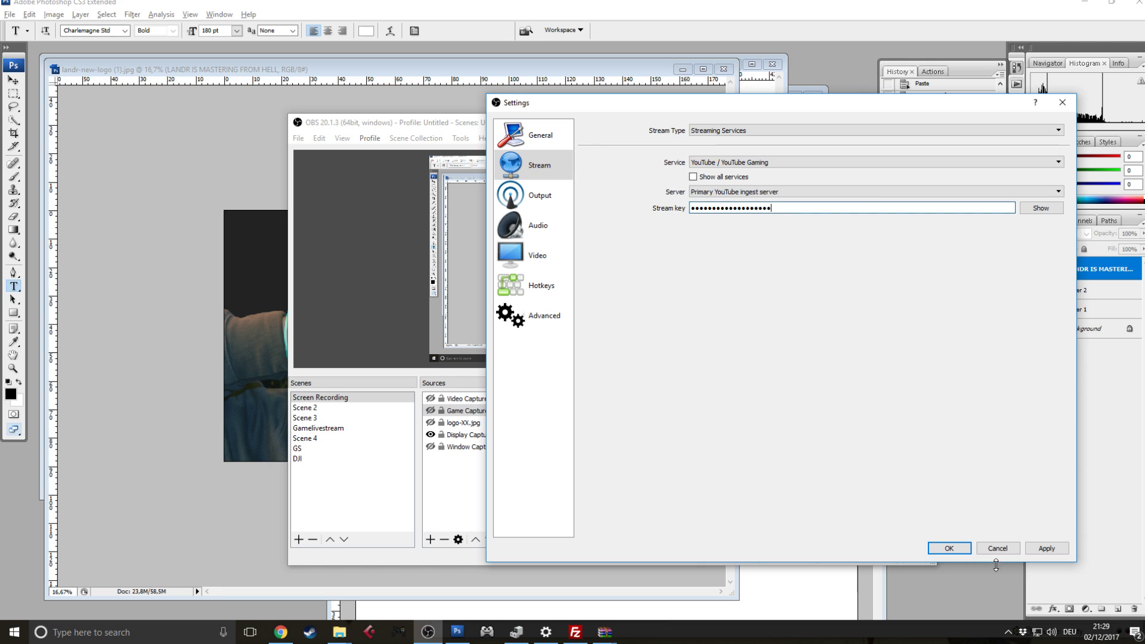
left_click(1041, 549)
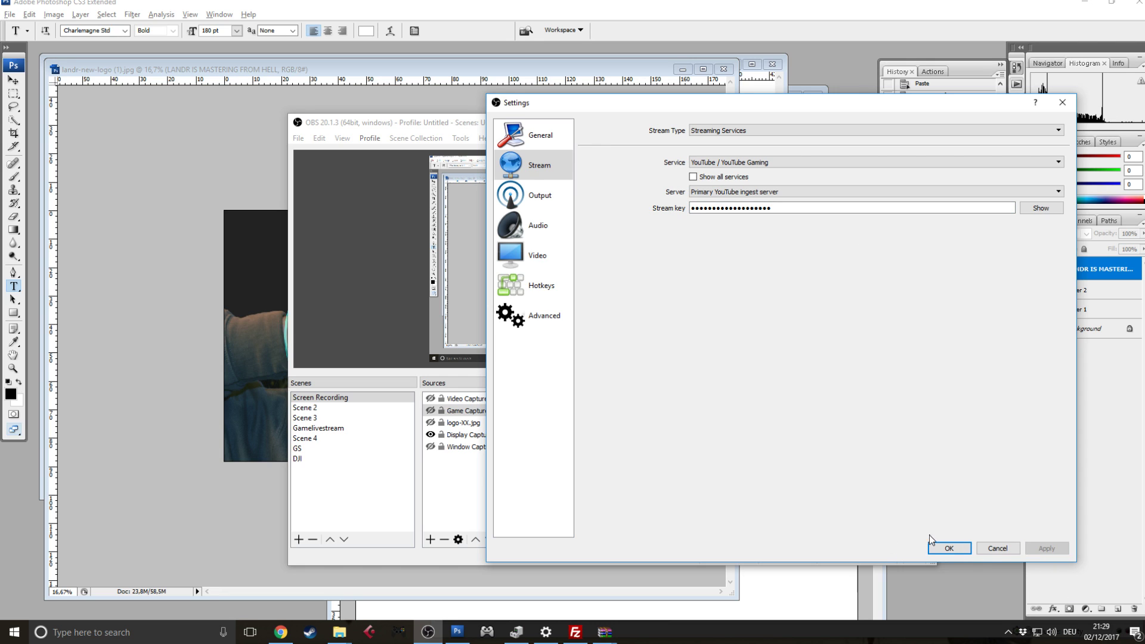
left_click(949, 548)
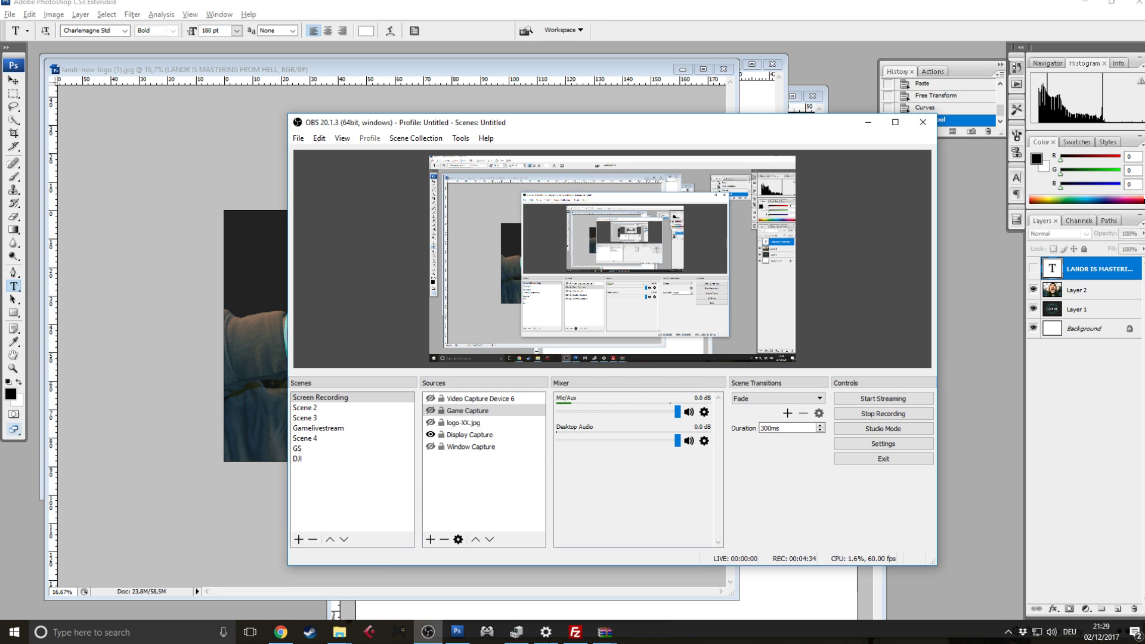
left_click_drag(495, 0, 495, 0)
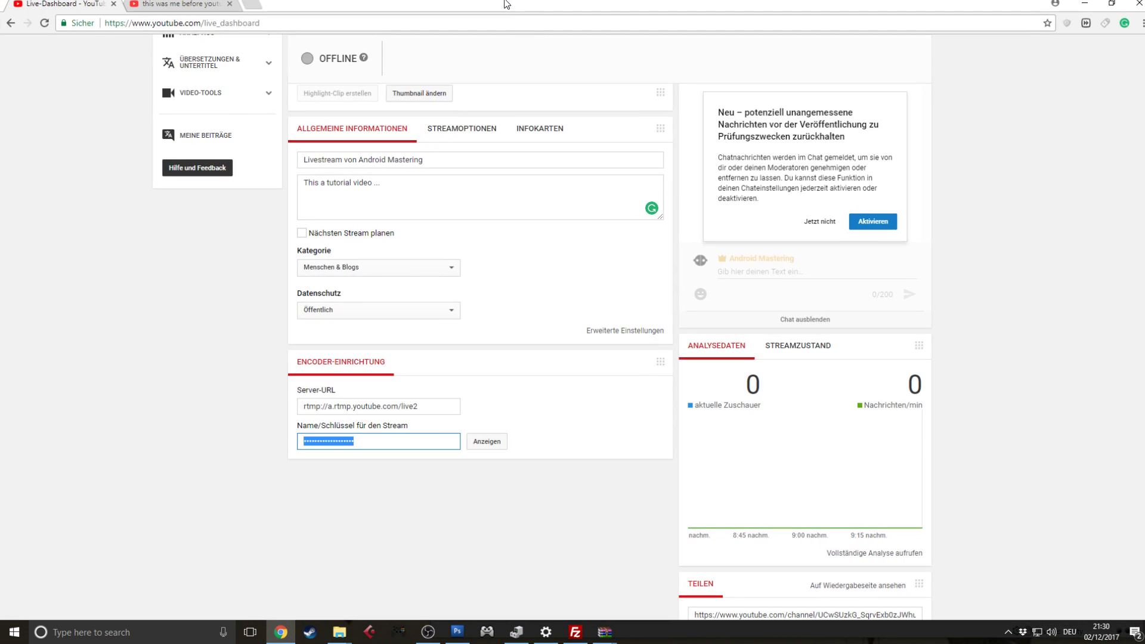
key("alt+Tab")
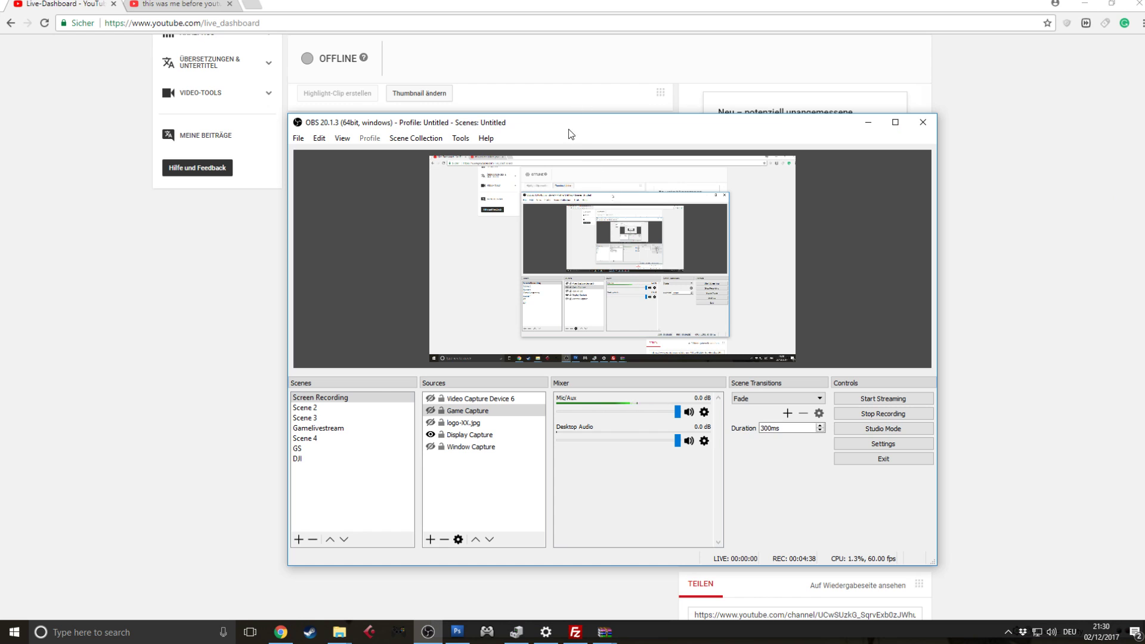
Step: Move OBS aside and scroll the YouTube Live Dashboard back to its top
left_click_drag(575, 125, 700, 72)
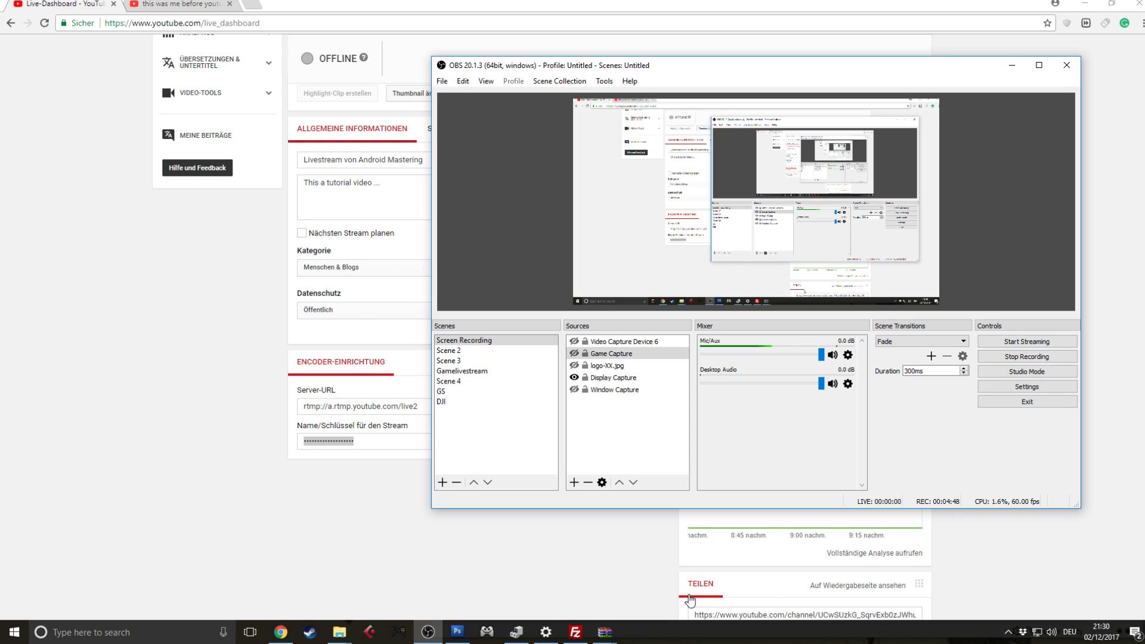
left_click(310, 537)
scroll(435, 383, "up", 5)
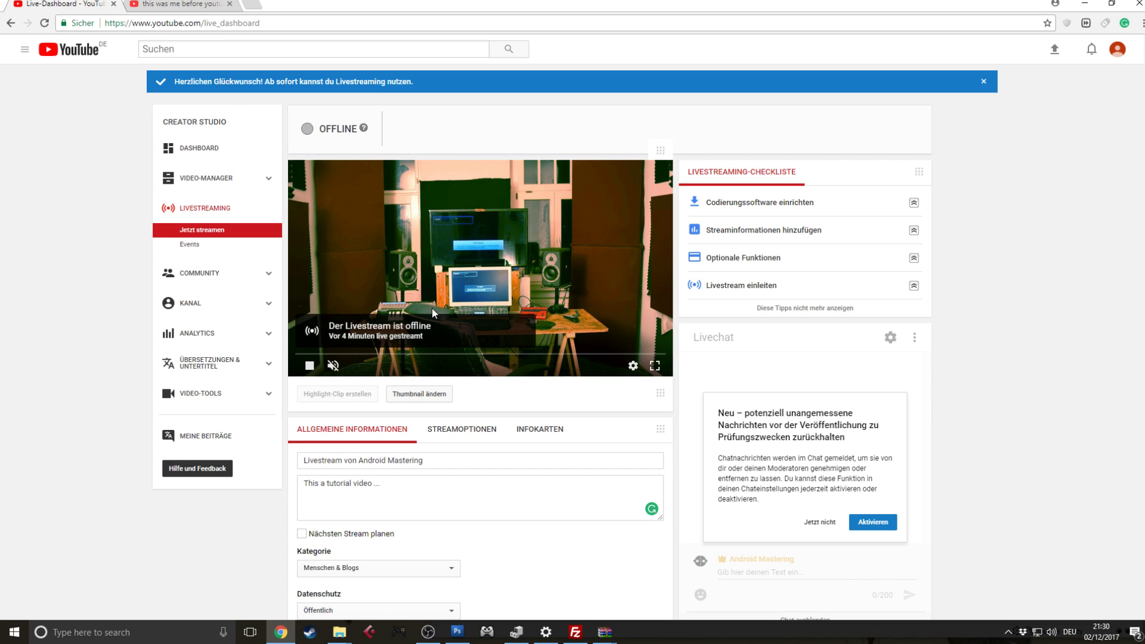
scroll(428, 338, "down", 1)
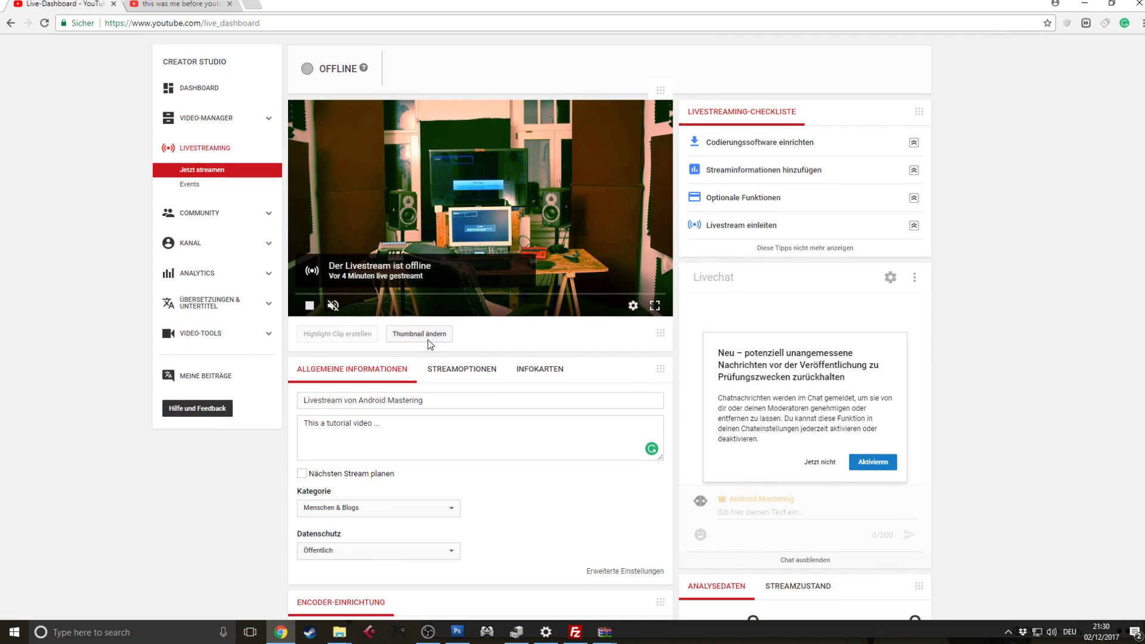